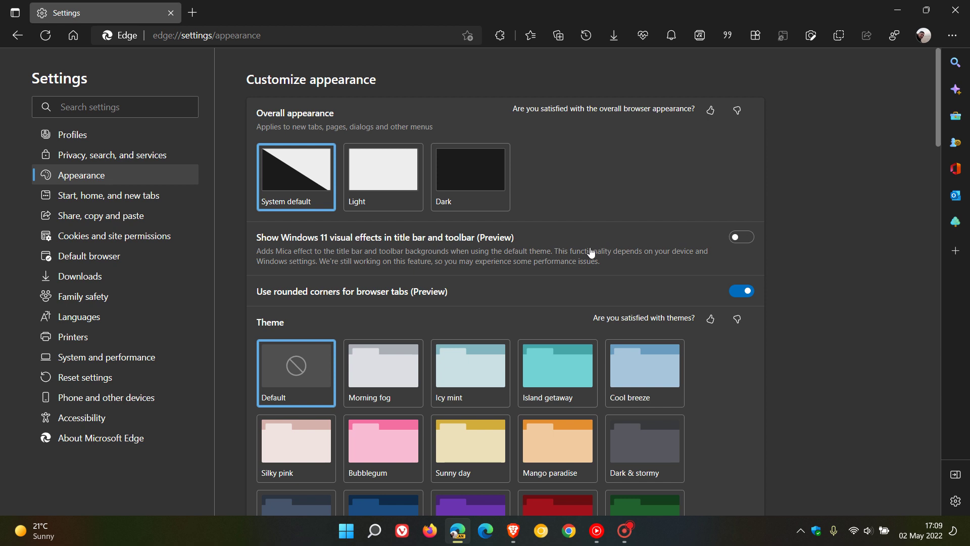
Step: Go to edge://flags and highlight the 'Show experimental appearance settings' flag, confirming it is Enabled
{"action": "left_click", "coordinate": [280, 34]}
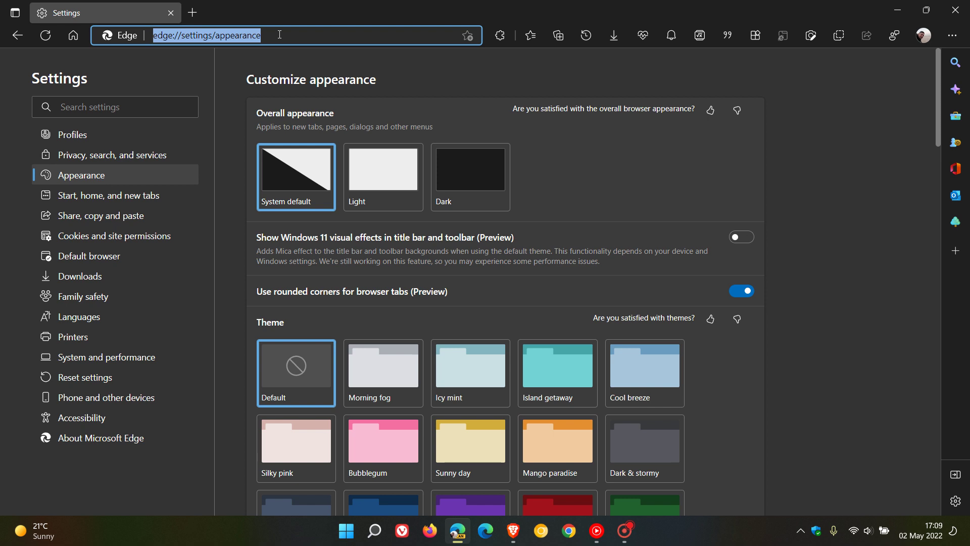
{"action": "type", "text": "ef"}
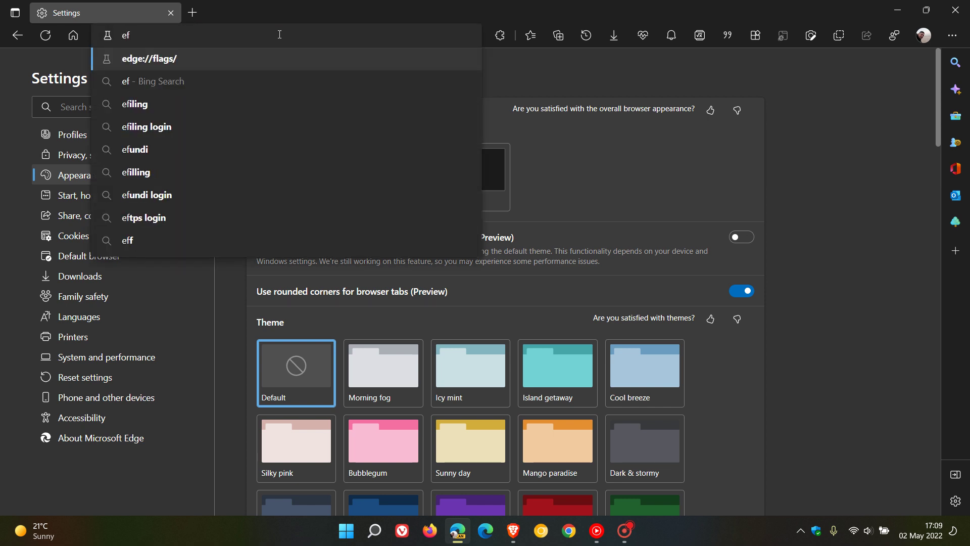
{"action": "key", "text": "Return"}
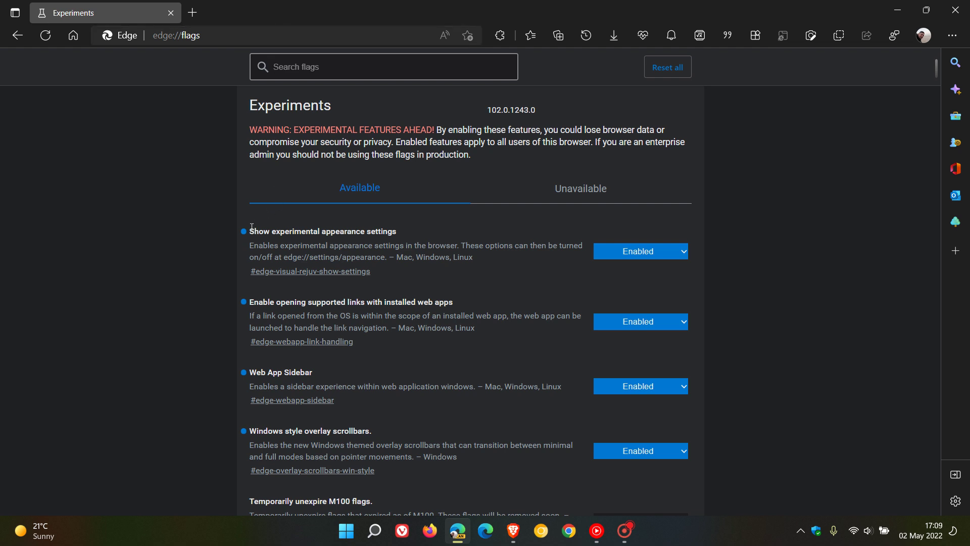
{"action": "left_click_drag", "start_coordinate": [251, 231], "coordinate": [399, 234]}
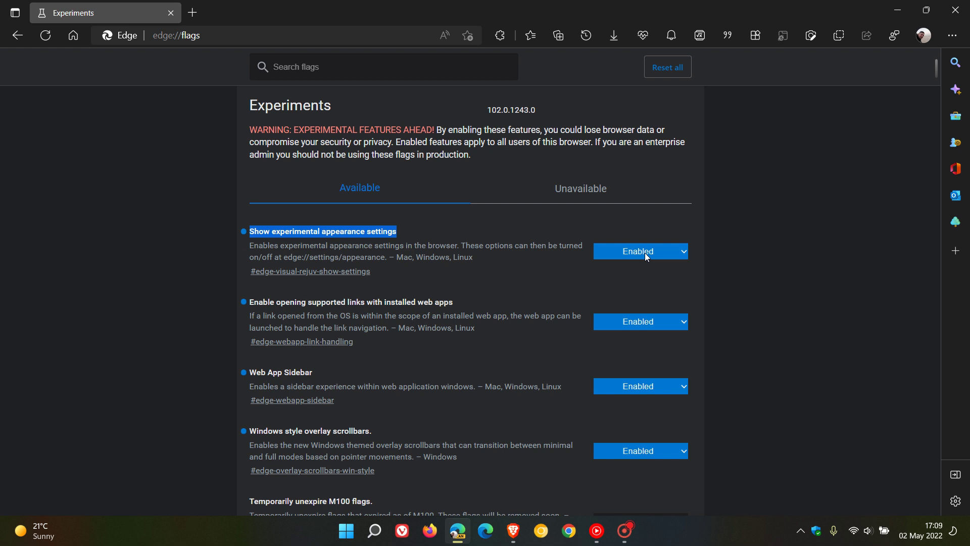
Step: Go back to the edge://settings/appearance page
{"action": "left_click", "coordinate": [16, 35]}
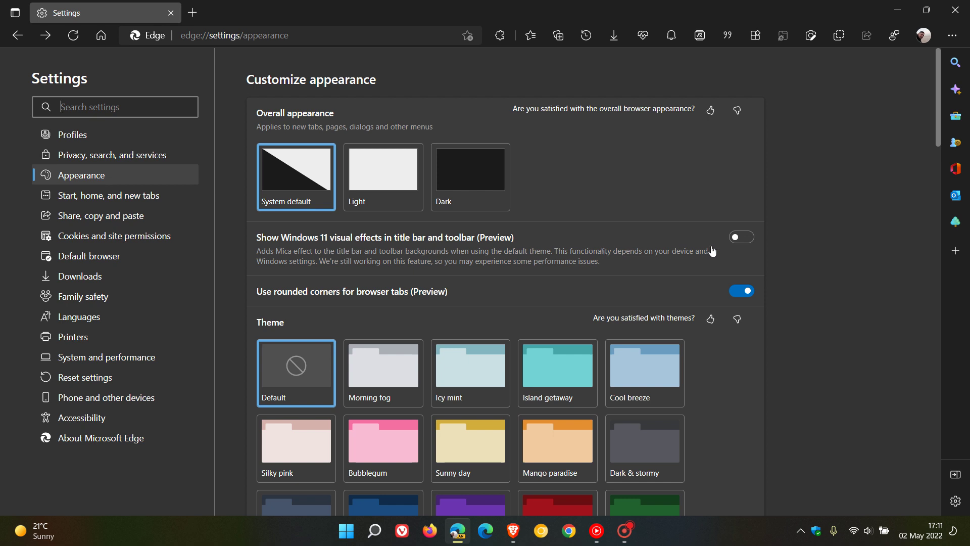
Step: Enable 'Show Windows 11 visual effects in title bar and toolbar' and restart Edge to apply it
{"action": "left_click", "coordinate": [741, 237]}
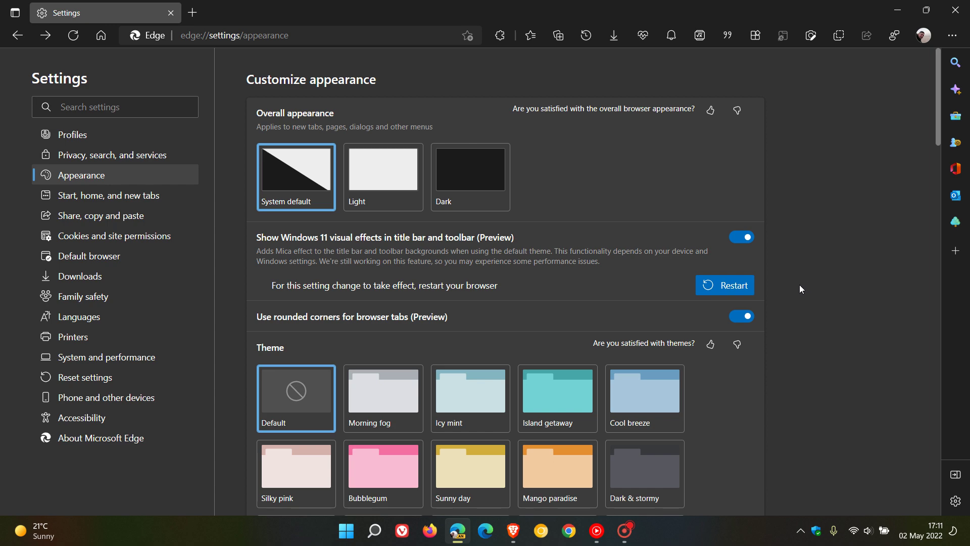
{"action": "left_click", "coordinate": [733, 285]}
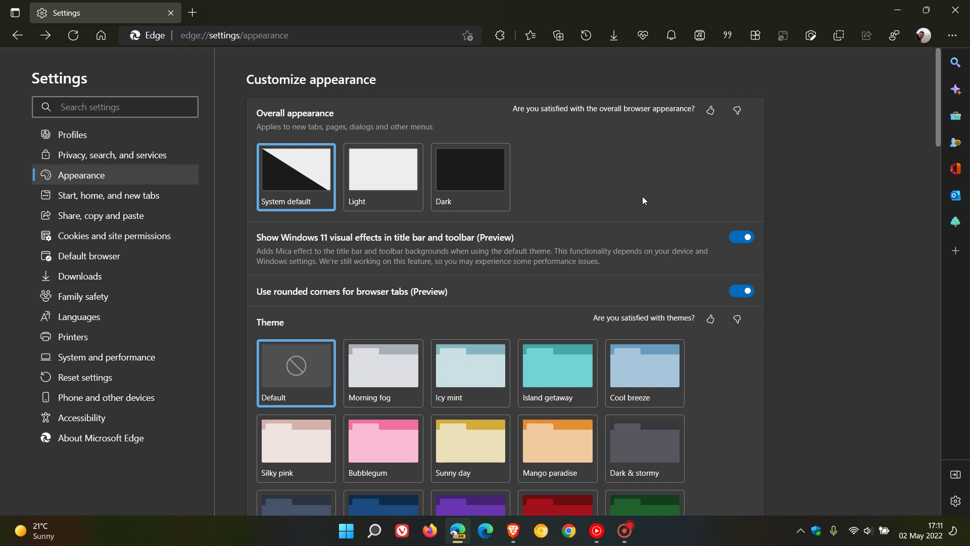
Step: Choose the Light tile under Overall appearance
{"action": "left_click", "coordinate": [371, 177]}
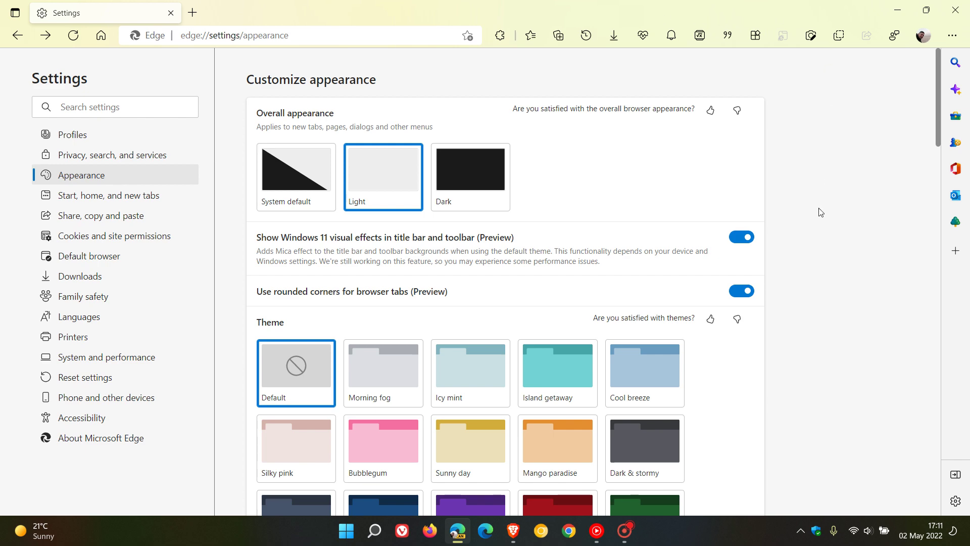
Step: Minimize Edge, switch to the foggy autumn forest wallpaper, and restore Edge from the taskbar
{"action": "left_click", "coordinate": [897, 9]}
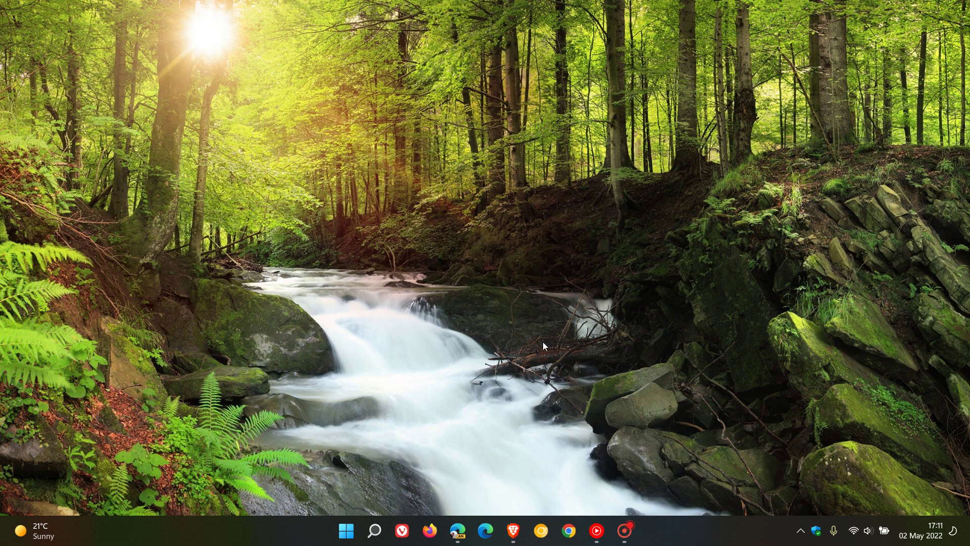
{"action": "right_click", "coordinate": [575, 122]}
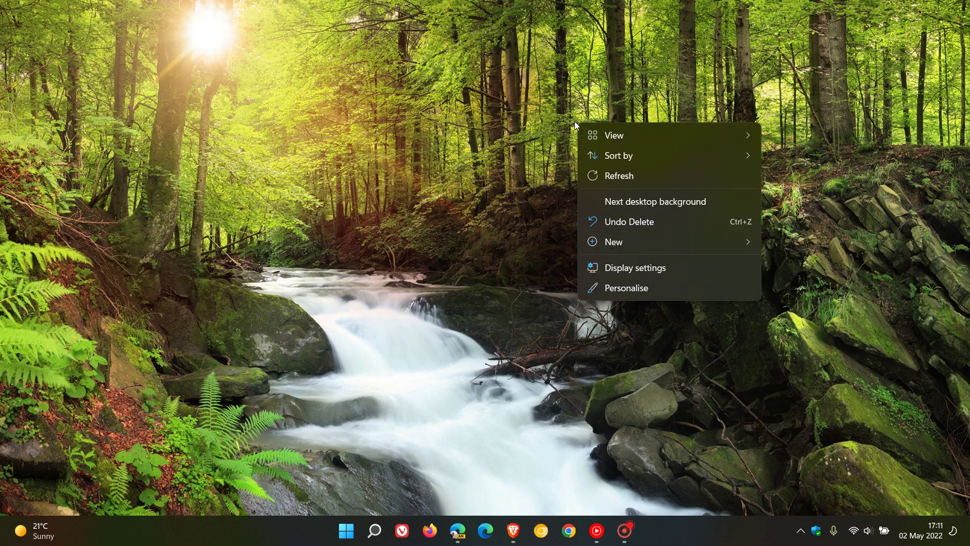
{"action": "left_click", "coordinate": [662, 202]}
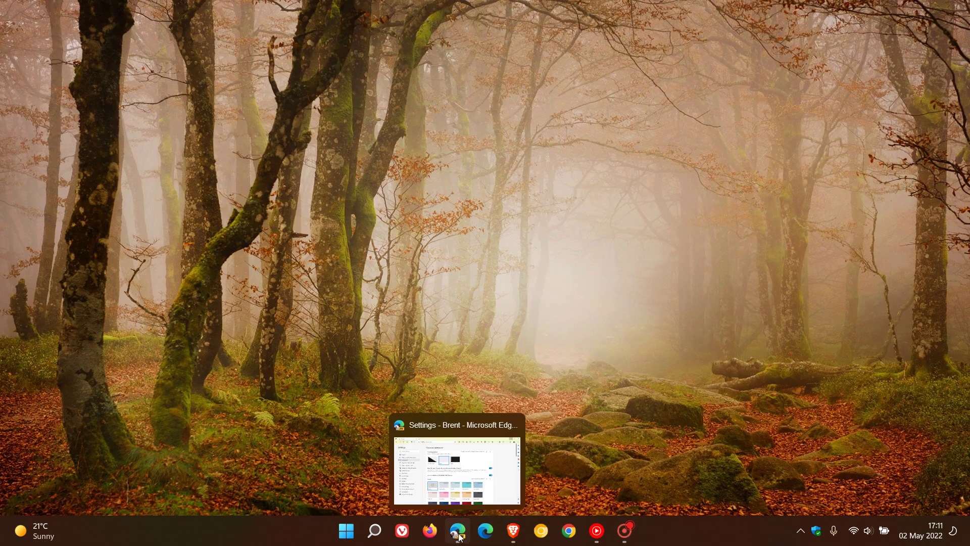
{"action": "left_click", "coordinate": [458, 530]}
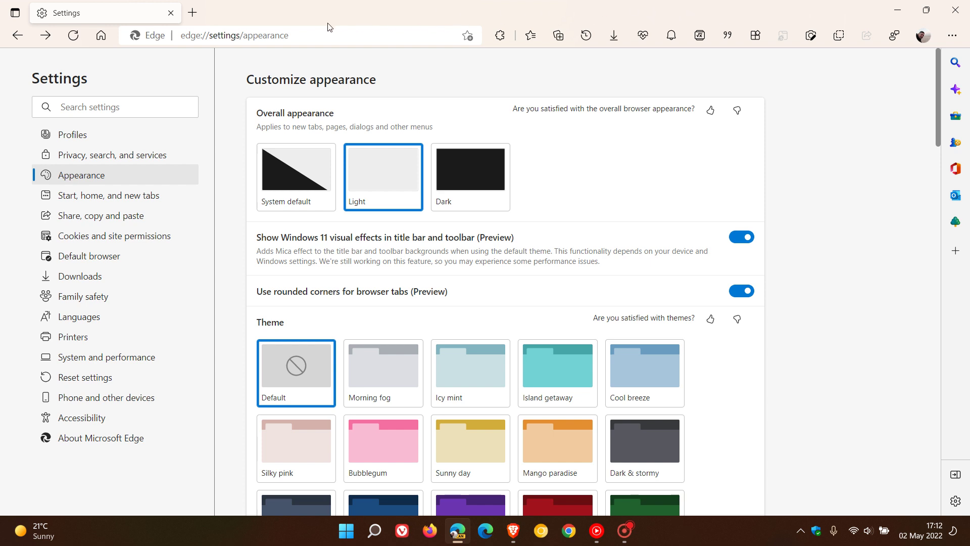
Step: Turn vertical tabs on and back off, then open a new tab page via Home
{"action": "left_click", "coordinate": [17, 12]}
{"action": "left_click", "coordinate": [50, 33]}
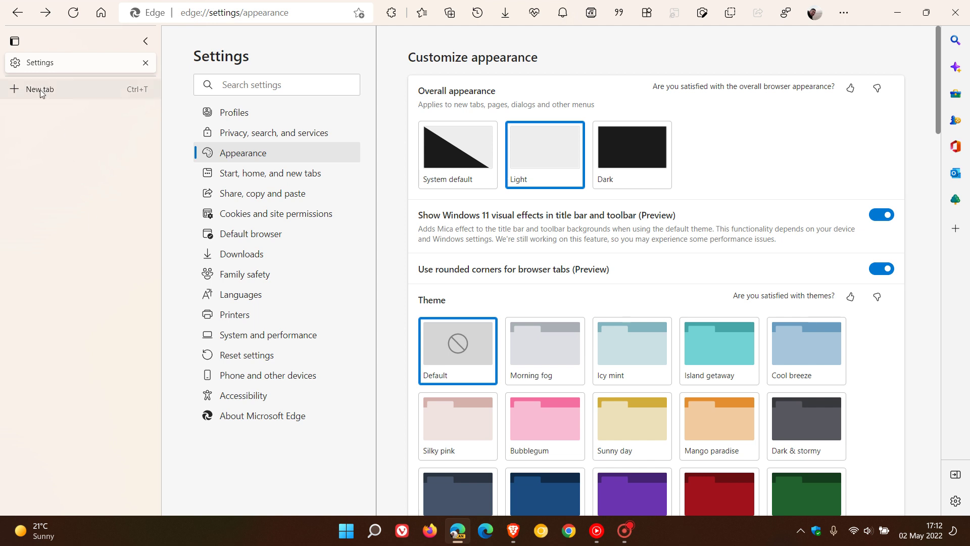
{"action": "left_click", "coordinate": [15, 41]}
{"action": "left_click", "coordinate": [54, 61]}
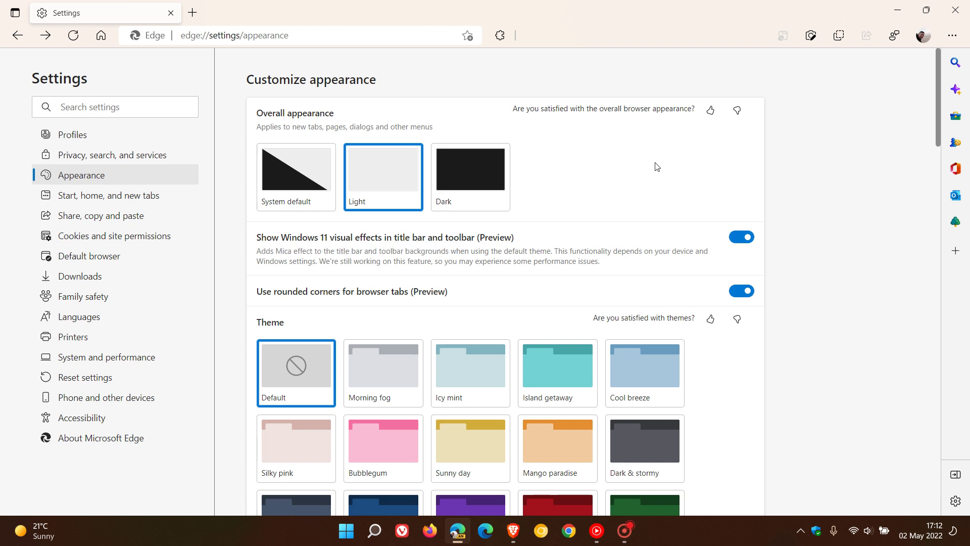
{"action": "left_click", "coordinate": [101, 35]}
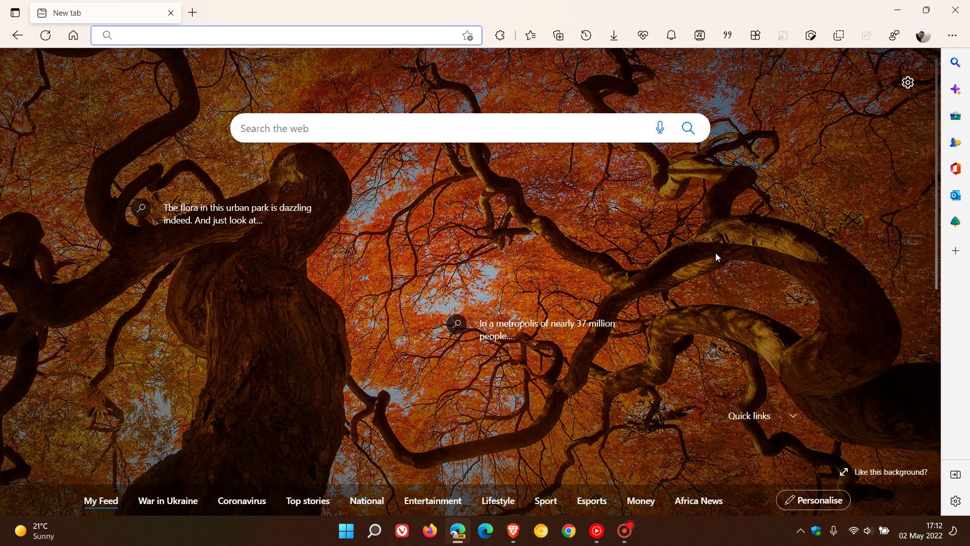